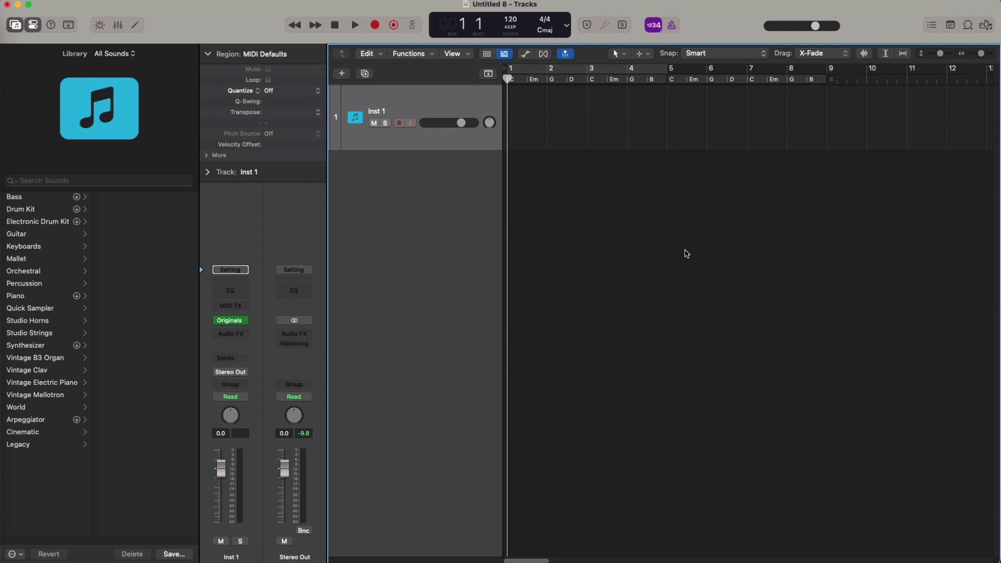
- Show the global tracks, select the first chord group in the Chord track, and return the playhead to bar 1
{"action": "left_click", "coordinate": [676, 250]}
{"action": "key", "text": "g"}
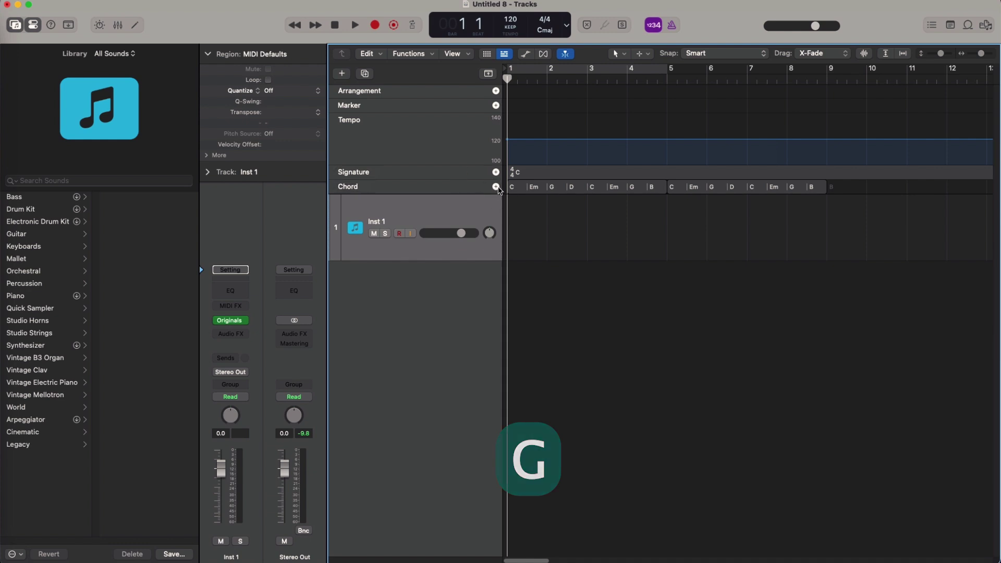
{"action": "key", "text": "g"}
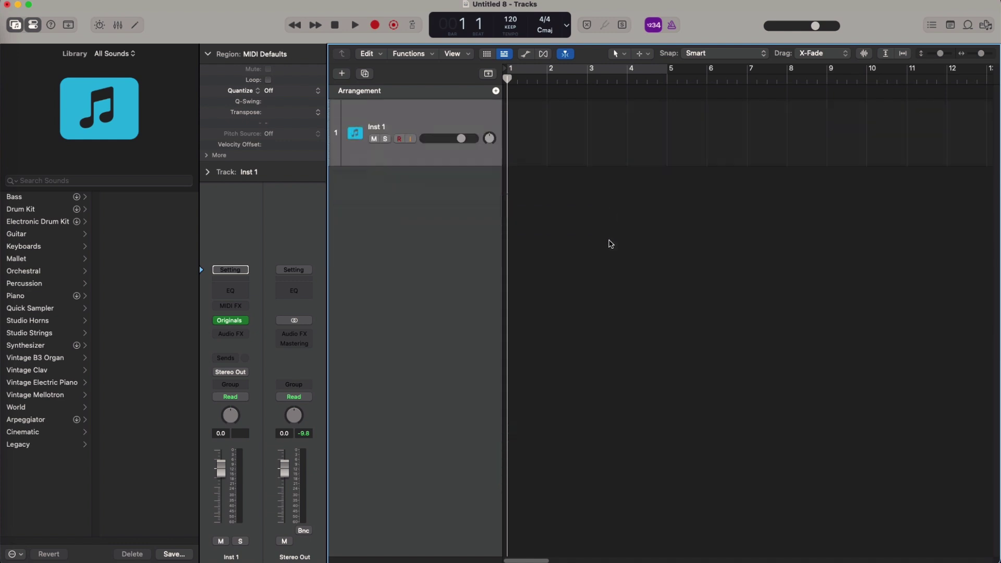
{"action": "left_click", "coordinate": [617, 80]}
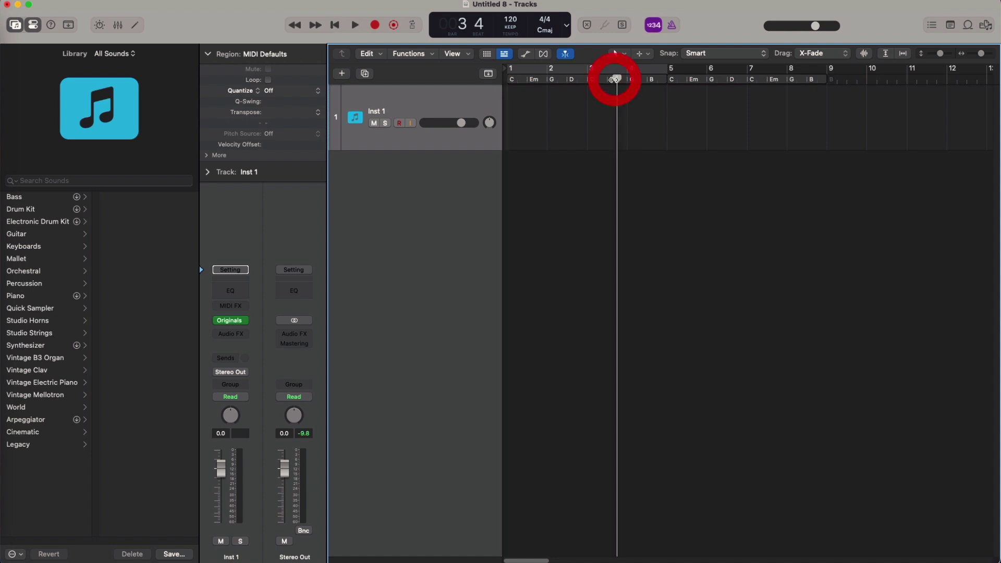
{"action": "key", "text": "g"}
{"action": "left_click", "coordinate": [620, 188]}
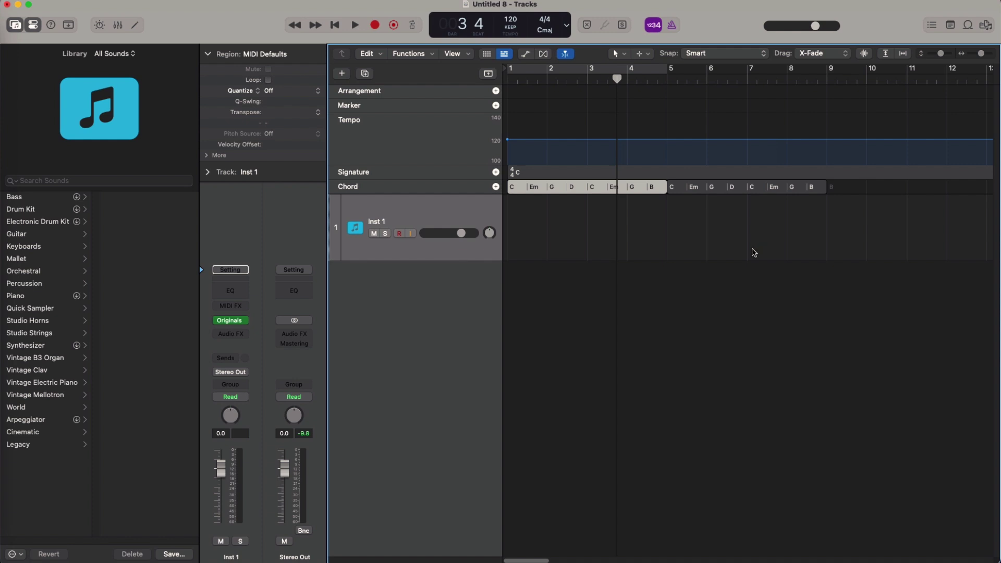
{"action": "key", "text": "Return"}
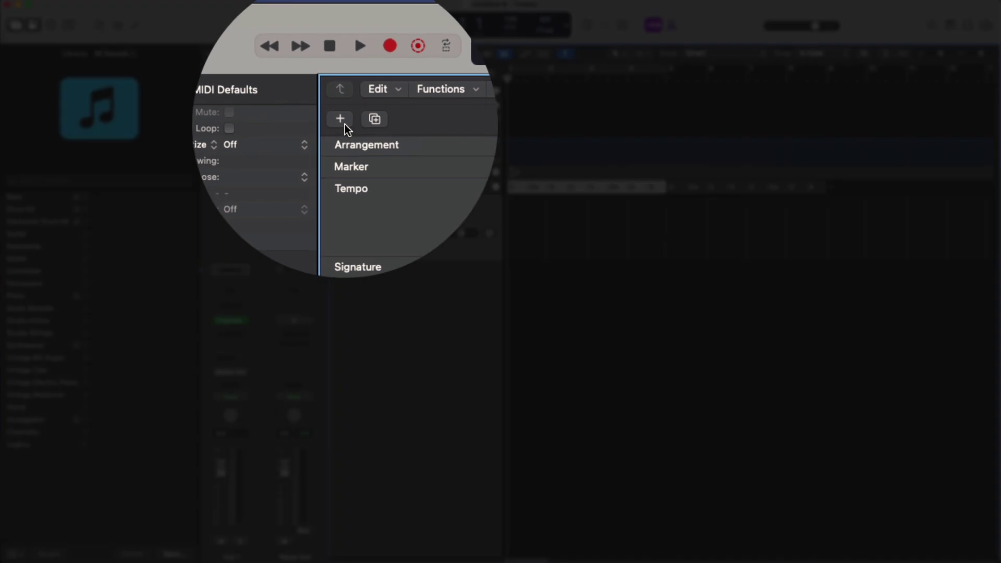
- Create one Keyboard Player session track in the Broken Chords style, using the default chord progression and Output 1 + 2
{"action": "left_click", "coordinate": [337, 124]}
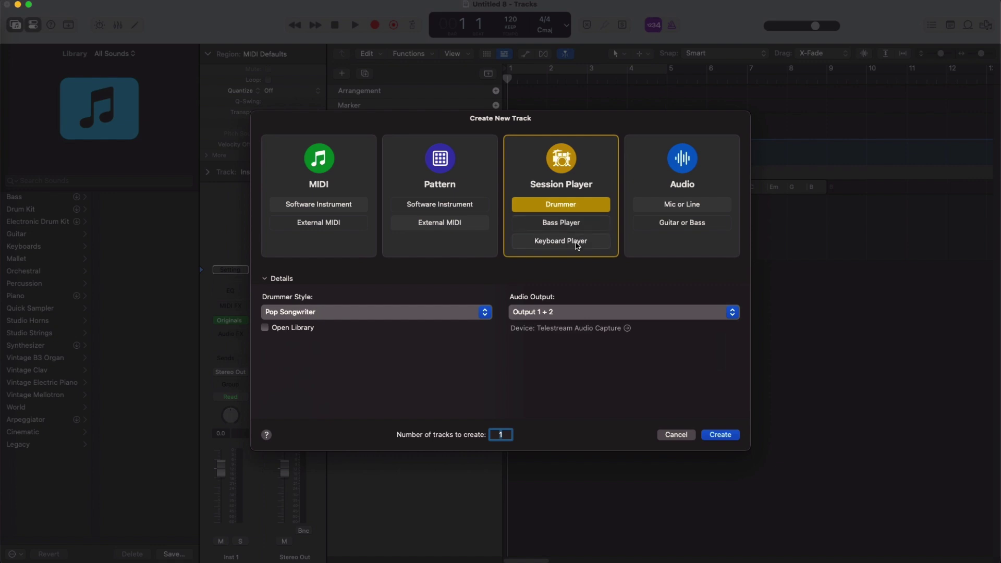
{"action": "left_click", "coordinate": [584, 245]}
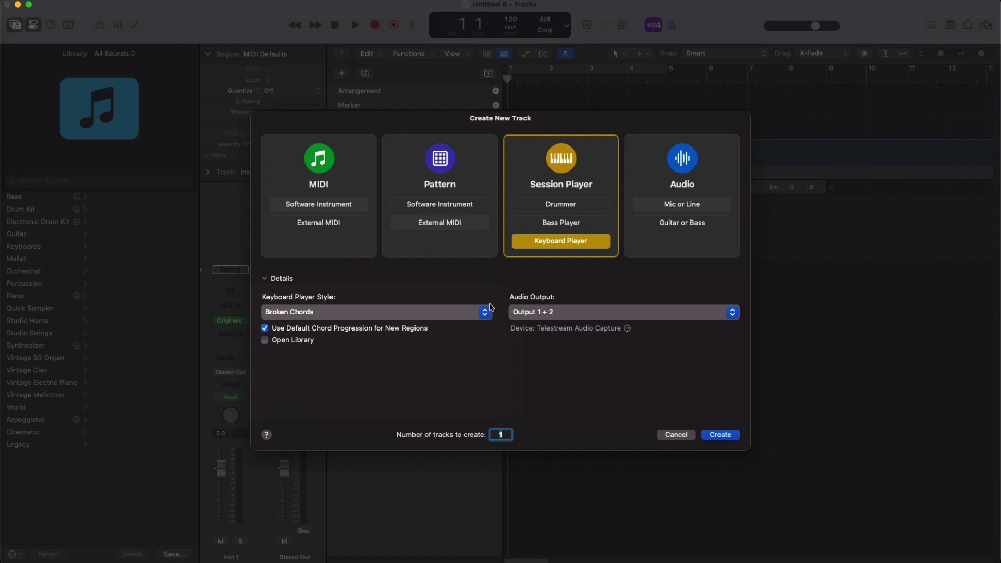
{"action": "left_click", "coordinate": [267, 278]}
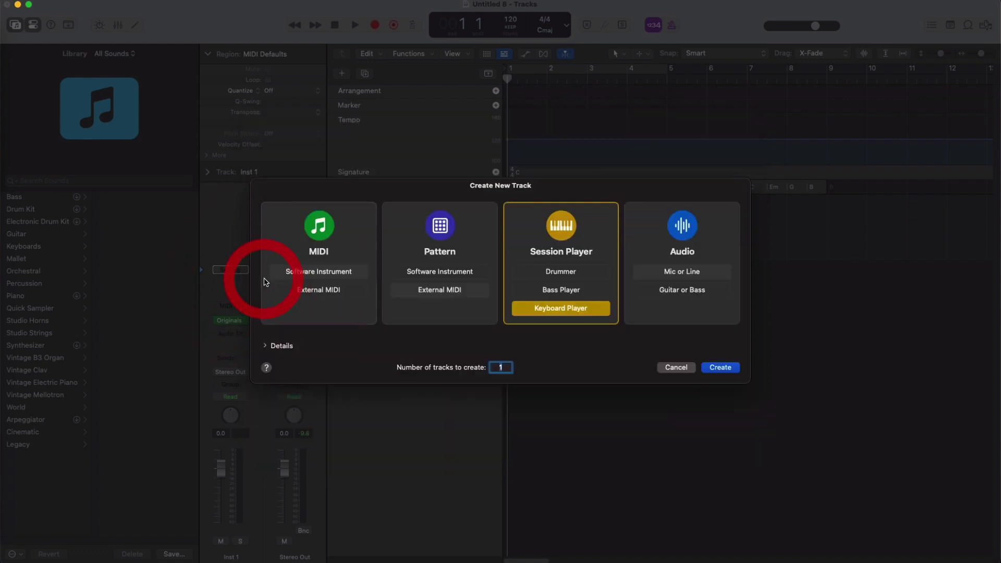
{"action": "left_click", "coordinate": [270, 347]}
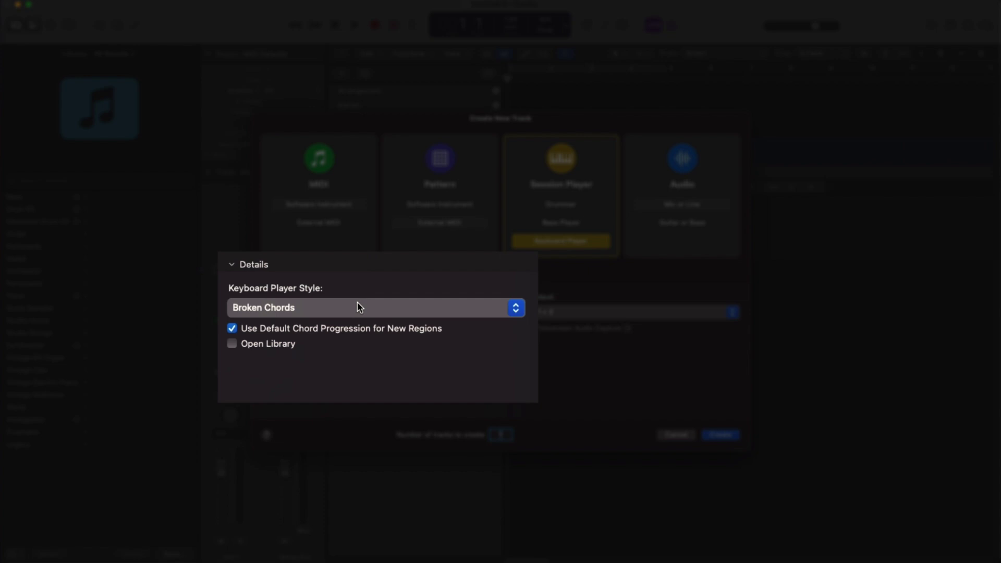
{"action": "left_click", "coordinate": [360, 312]}
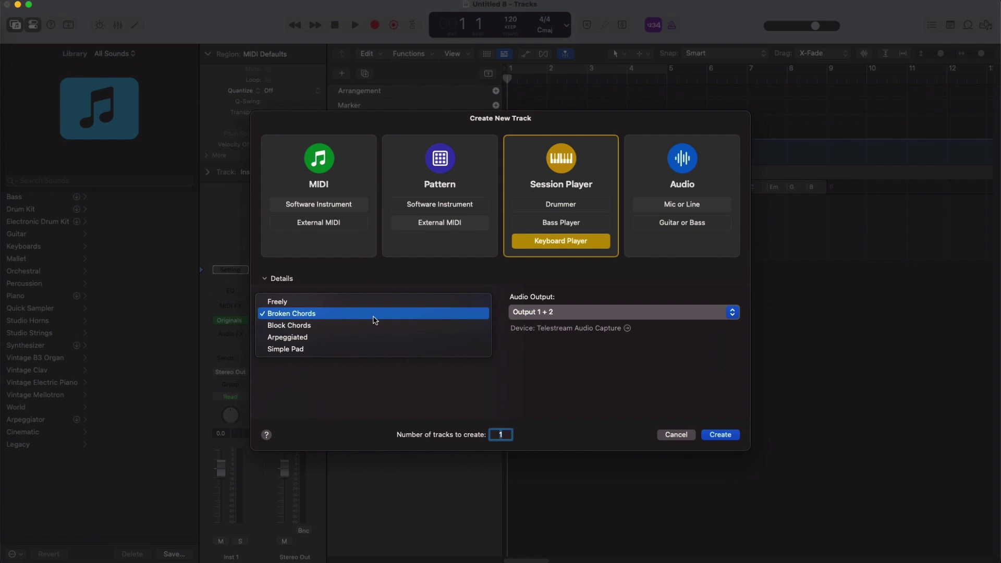
{"action": "left_click", "coordinate": [565, 369]}
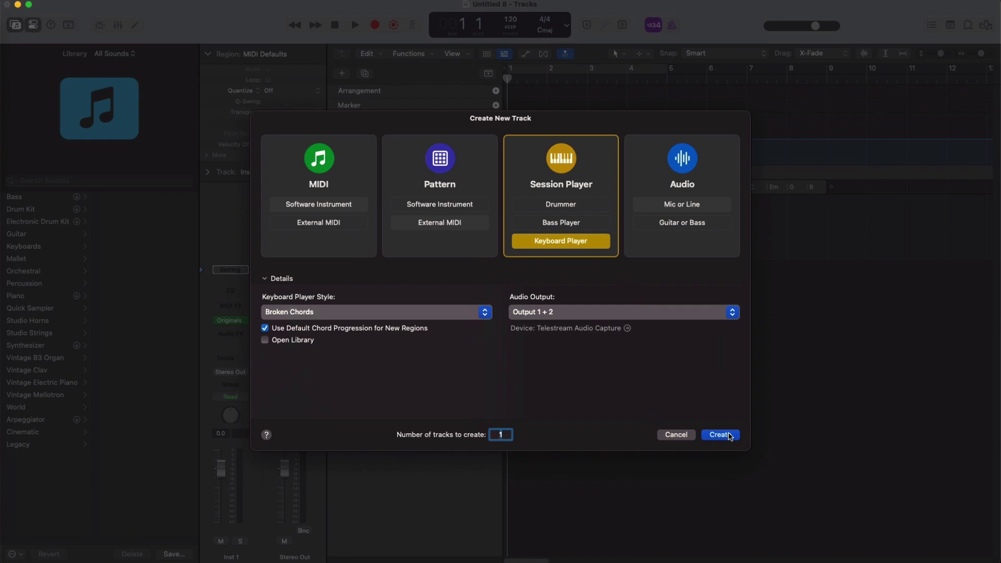
{"action": "left_click", "coordinate": [729, 436]}
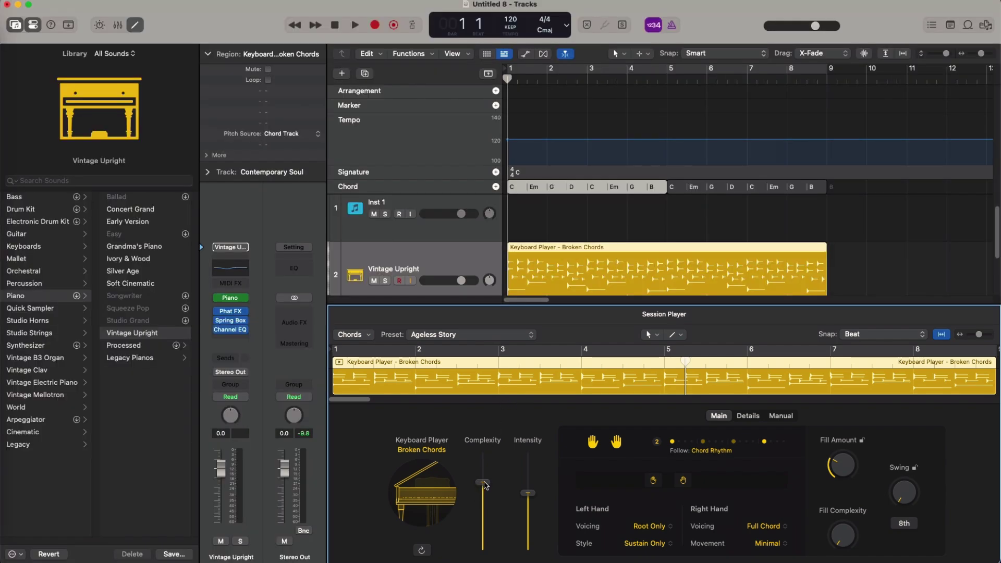
- Lower the keyboard region's Complexity to about a third and close the Session Player editor
{"action": "left_click_drag", "start_coordinate": [484, 487], "coordinate": [489, 518]}
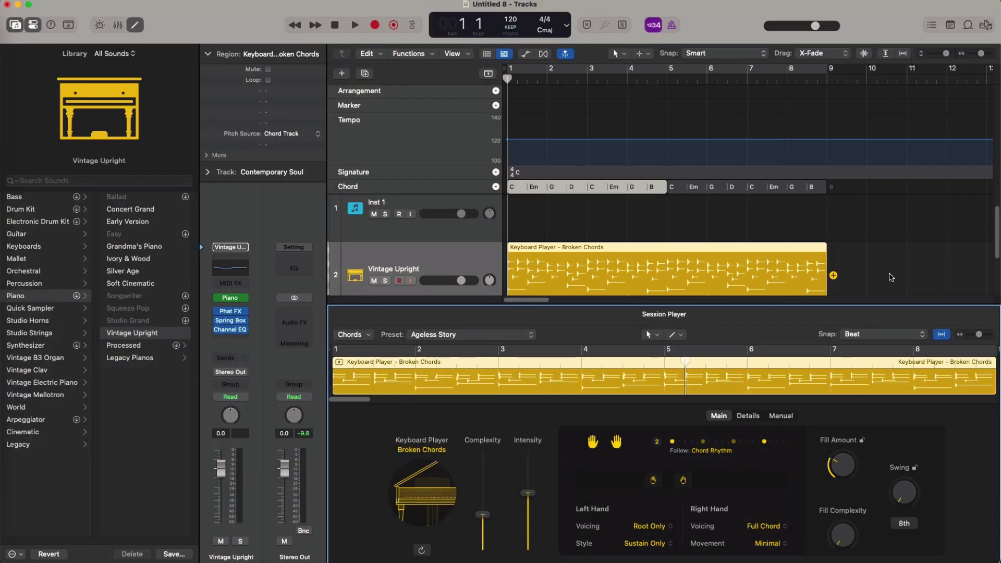
{"action": "key", "text": "e"}
{"action": "left_click", "coordinate": [628, 416]}
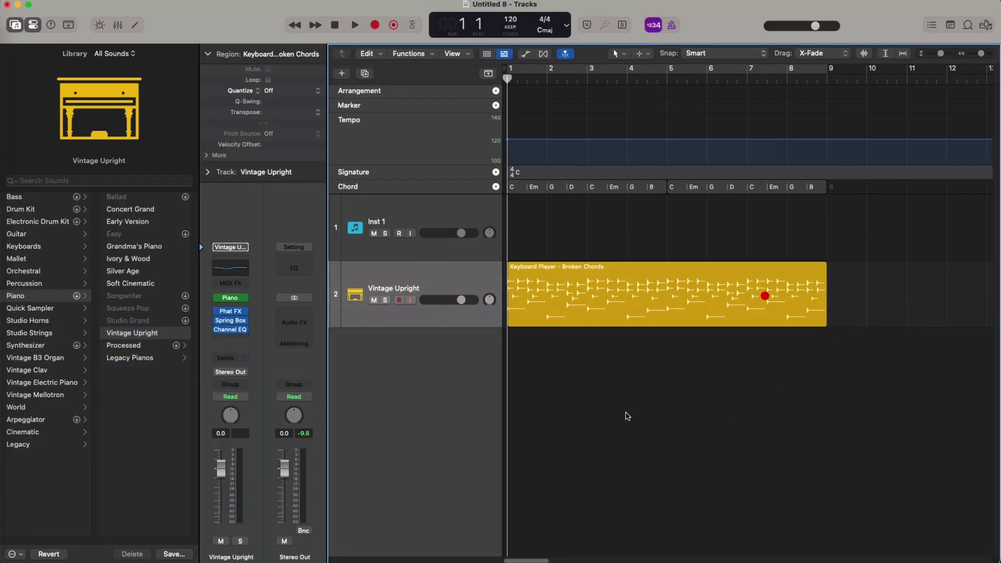
{"action": "left_click", "coordinate": [628, 416]}
- Compare the keyboard region with the first chord group and play the project from bar 1 through the group's four bars
{"action": "left_click", "coordinate": [546, 301]}
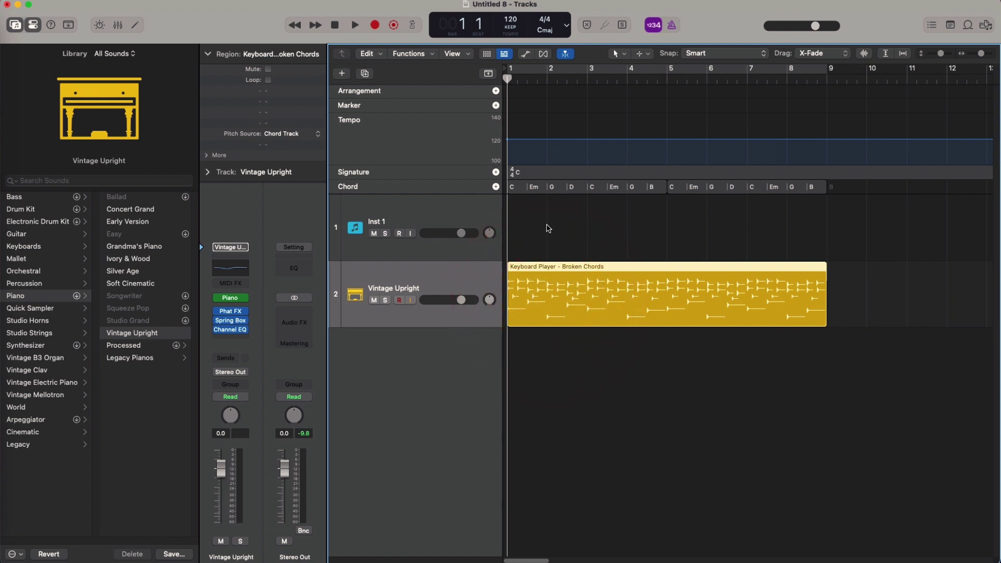
{"action": "left_click", "coordinate": [546, 184]}
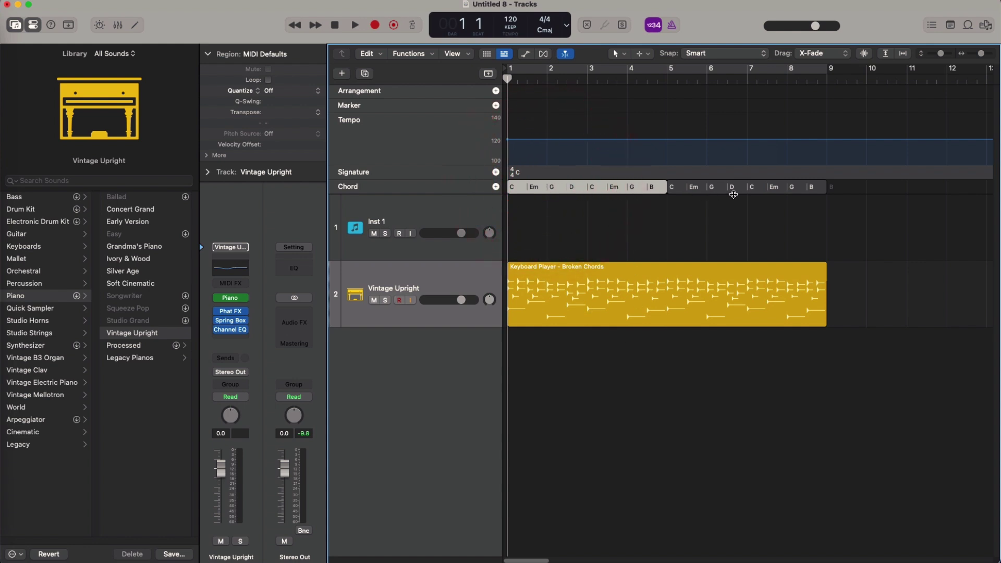
{"action": "left_click", "coordinate": [580, 302]}
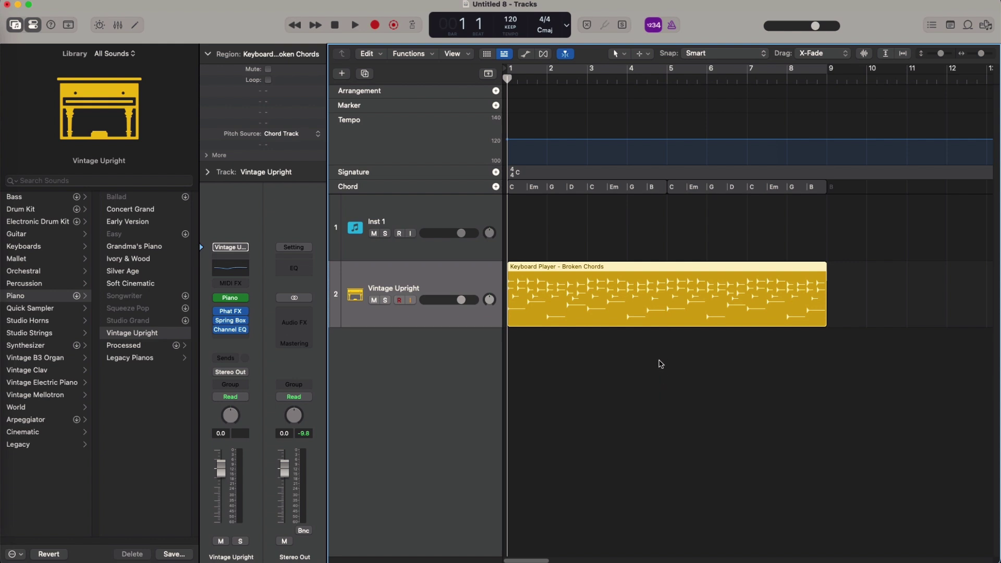
{"action": "left_click", "coordinate": [699, 395]}
{"action": "left_click", "coordinate": [552, 191]}
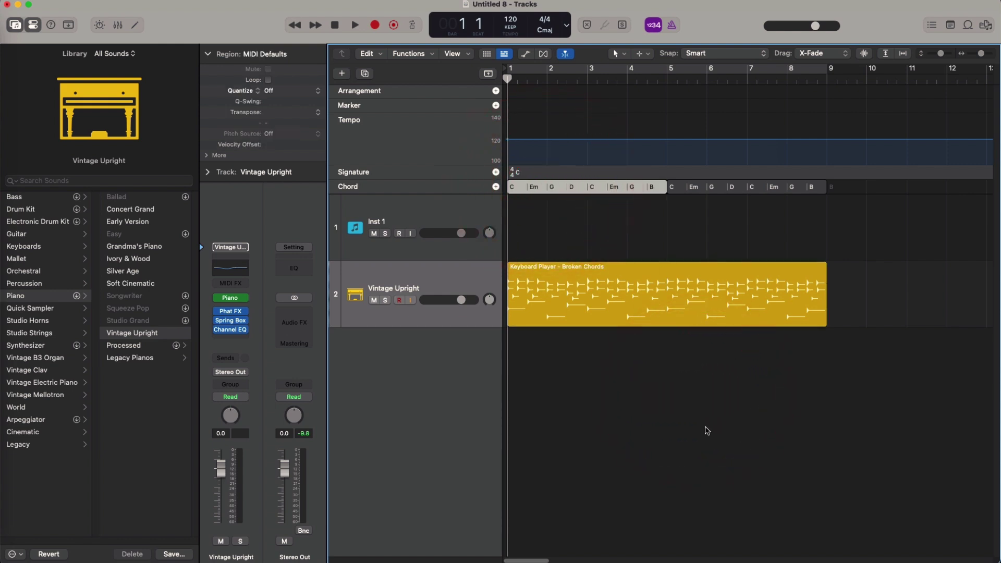
{"action": "key", "text": "space"}
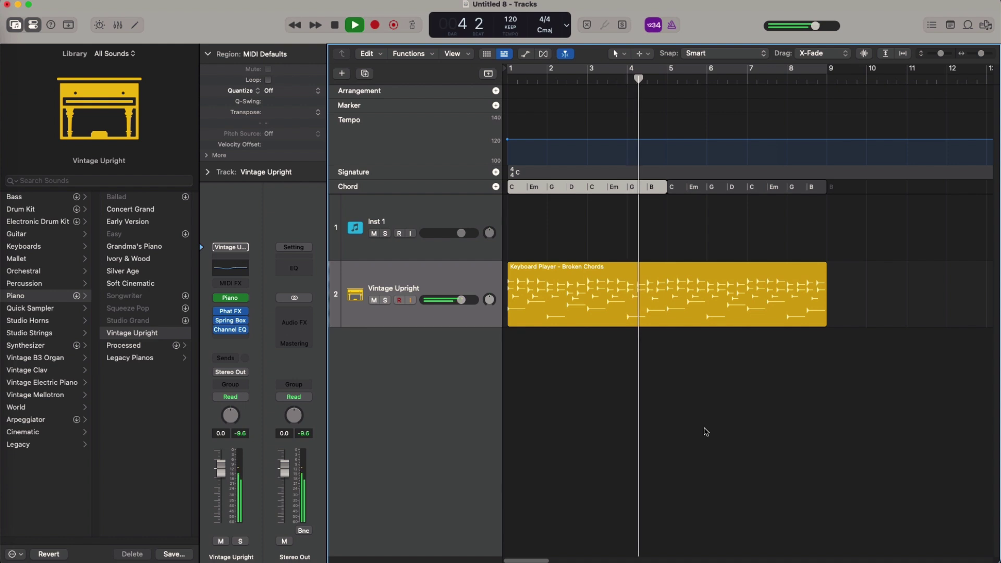
{"action": "key", "text": "space"}
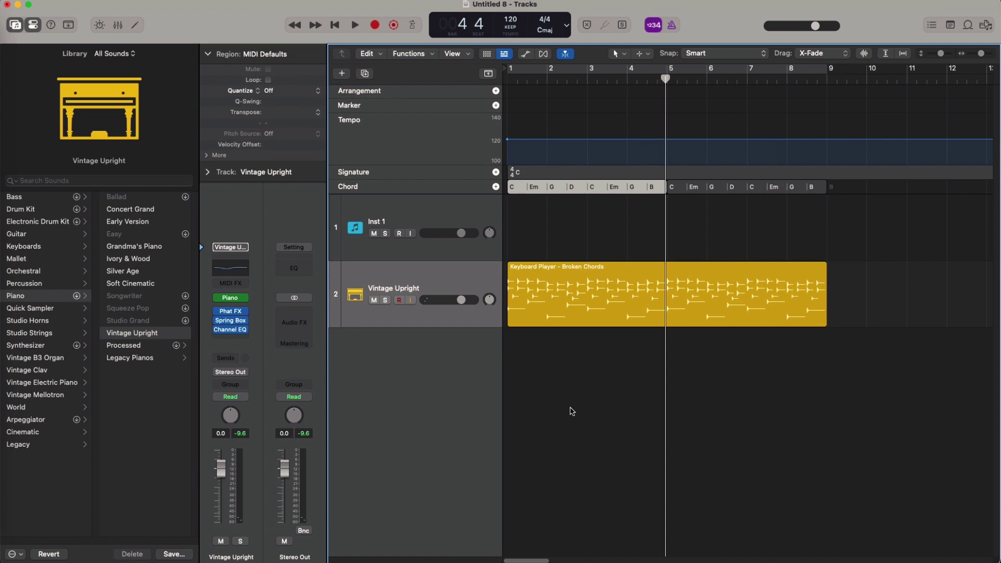
- Create one Bass Player session track in the Modern R&B style on Output 1 + 2
{"action": "left_click", "coordinate": [342, 76]}
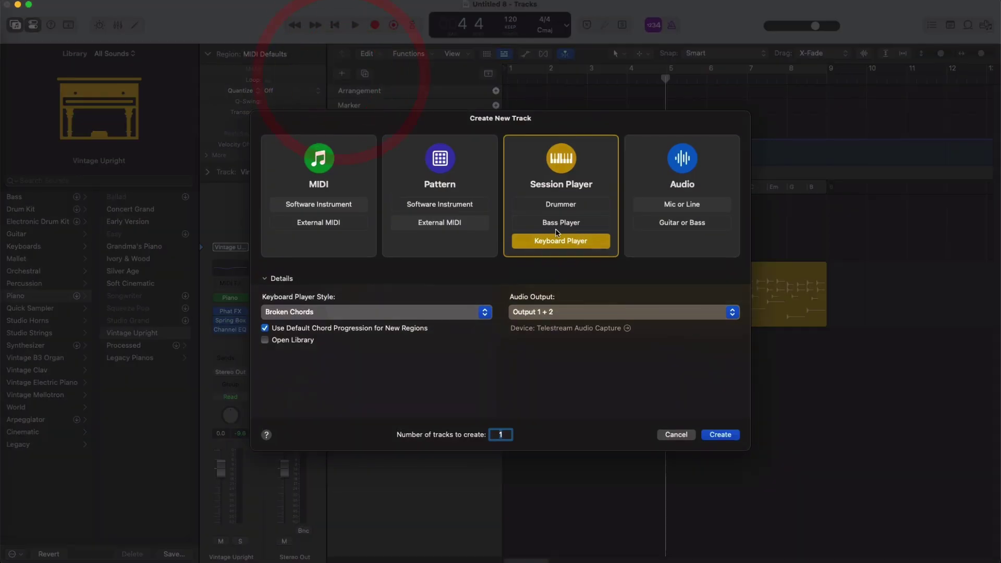
{"action": "left_click", "coordinate": [557, 222]}
{"action": "left_click", "coordinate": [481, 315]}
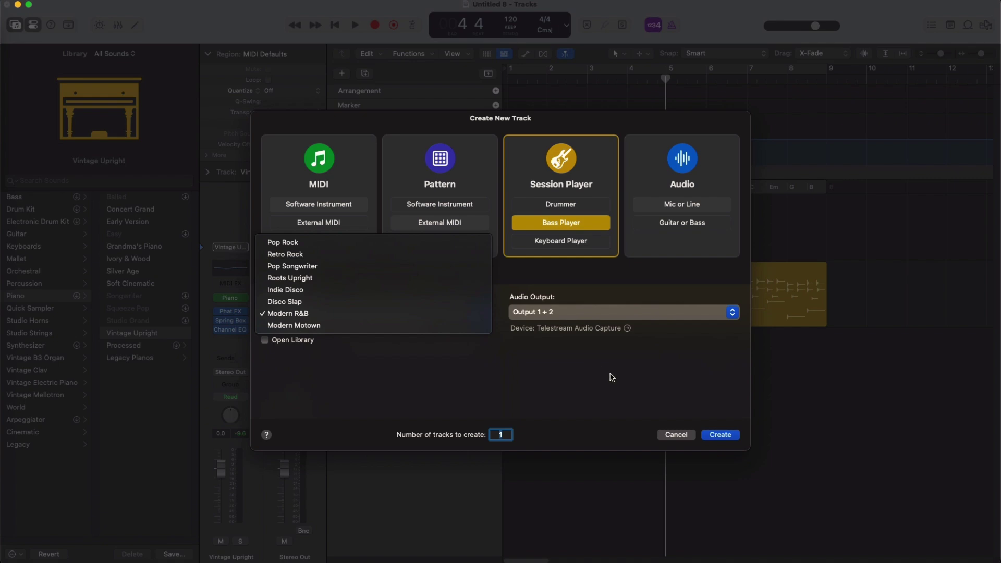
{"action": "left_click", "coordinate": [611, 375]}
{"action": "left_click", "coordinate": [730, 435]}
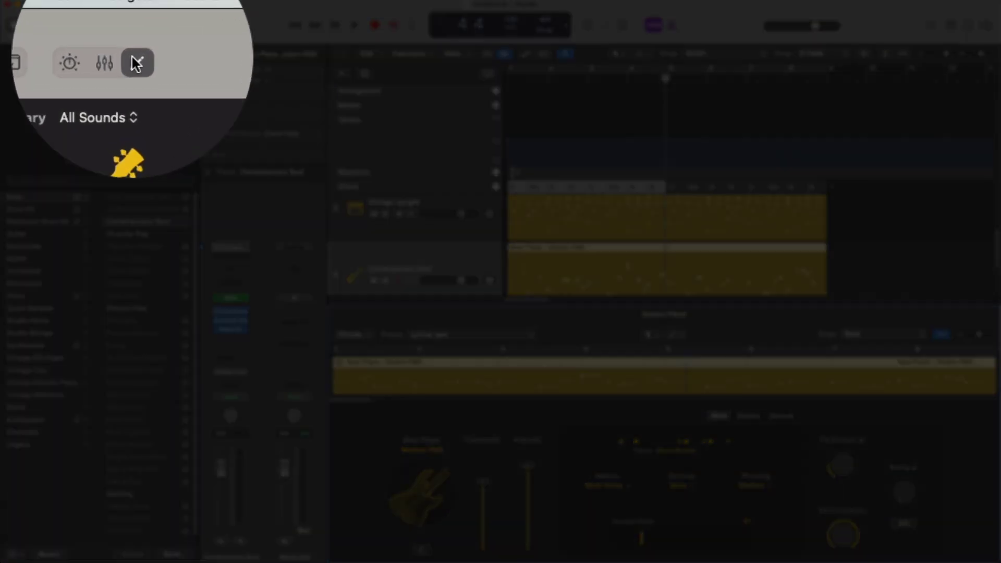
- Lower the bass region's Complexity to near minimum and its Intensity to about a quarter, and close the Session Player editor
{"action": "left_click", "coordinate": [136, 63]}
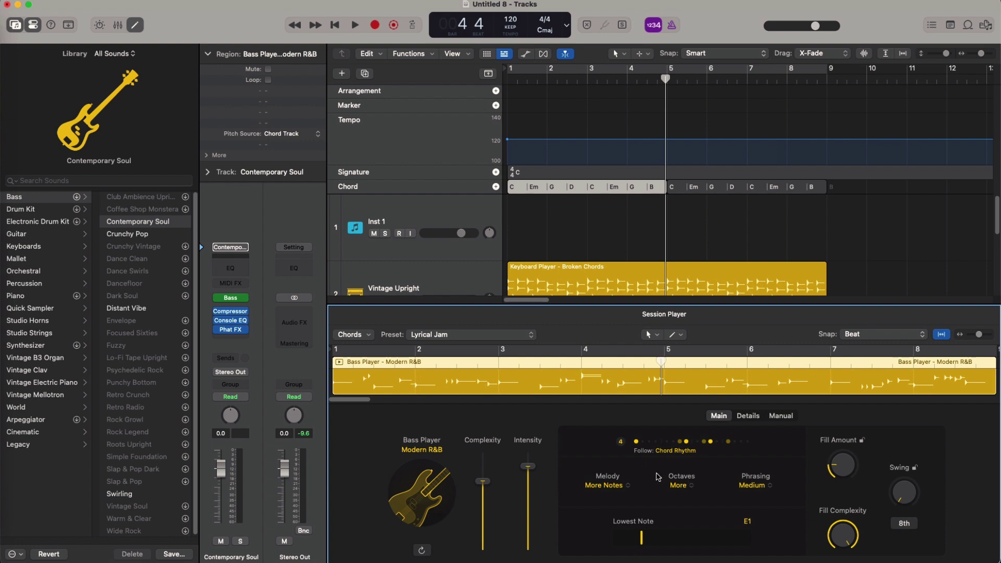
{"action": "left_click_drag", "start_coordinate": [481, 479], "coordinate": [490, 545]}
{"action": "left_click_drag", "start_coordinate": [528, 466], "coordinate": [528, 523]}
{"action": "key", "text": "e"}
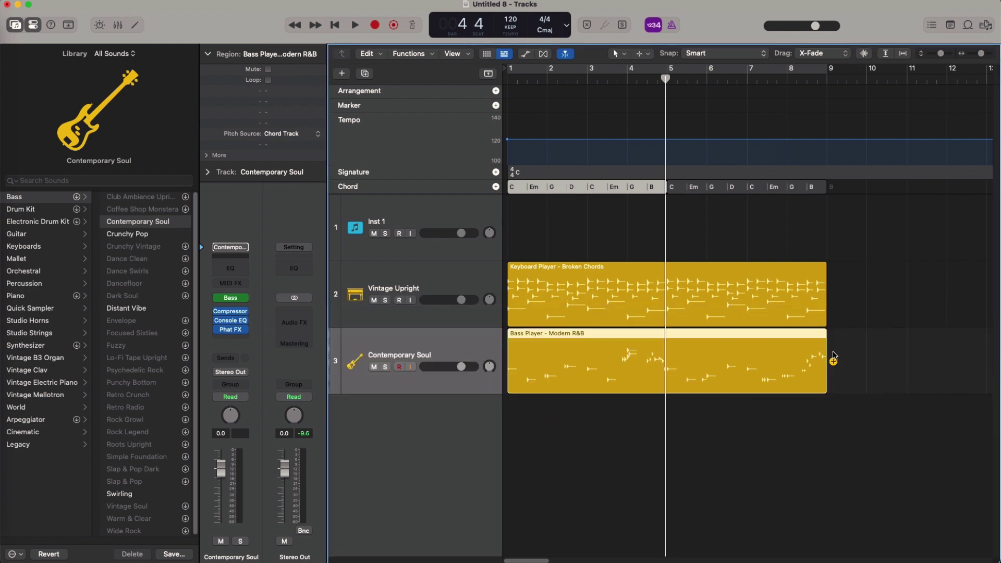
- Play the keyboard and bass tracks together from bar 1 and stop in bar 5
{"action": "key", "text": "Return"}
{"action": "key", "text": "space"}
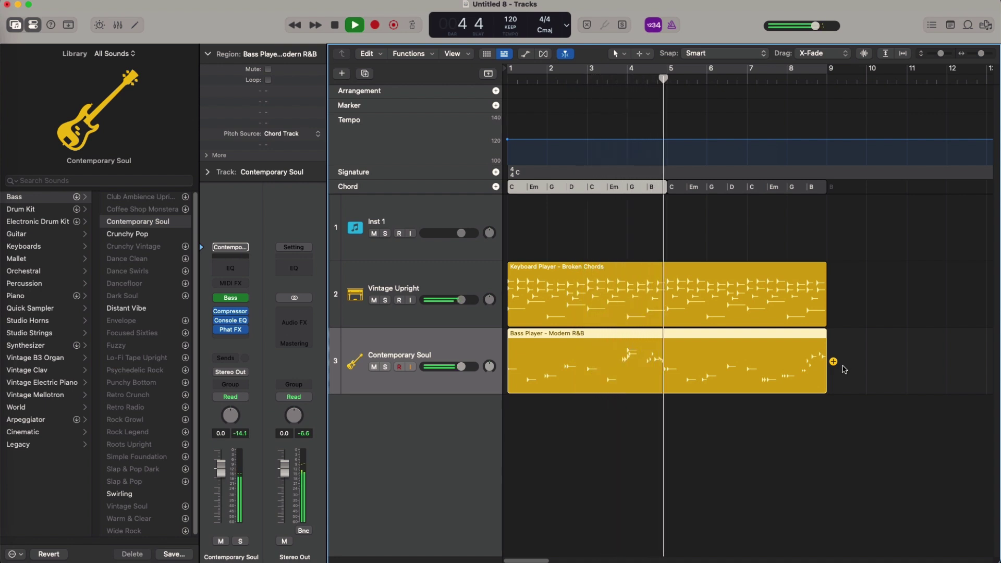
{"action": "key", "text": "space"}
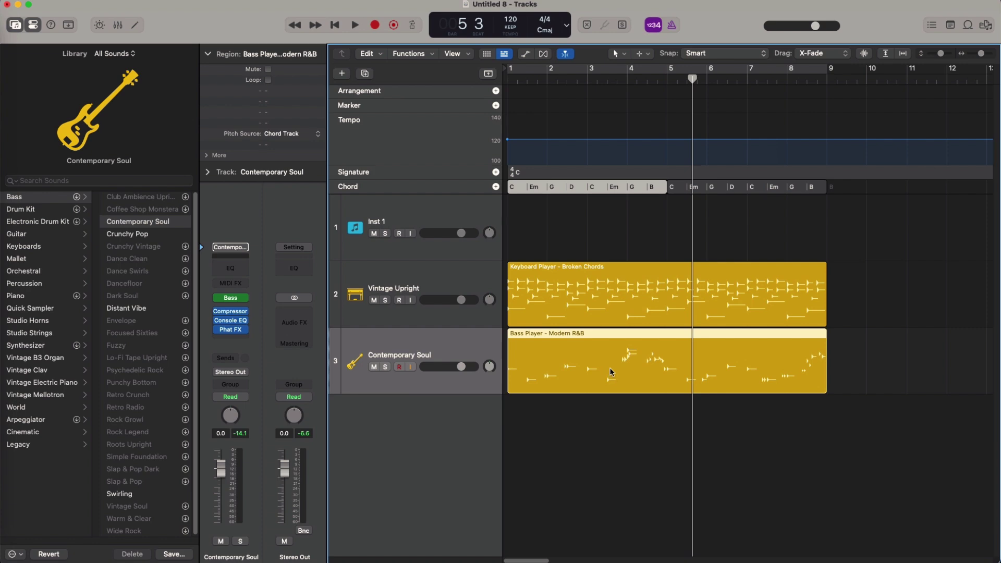
- Create one Drummer session track in the Pop Songwriter style on Output 1 + 2 and close its Session Player editor
{"action": "left_click", "coordinate": [341, 73]}
{"action": "left_click", "coordinate": [569, 205]}
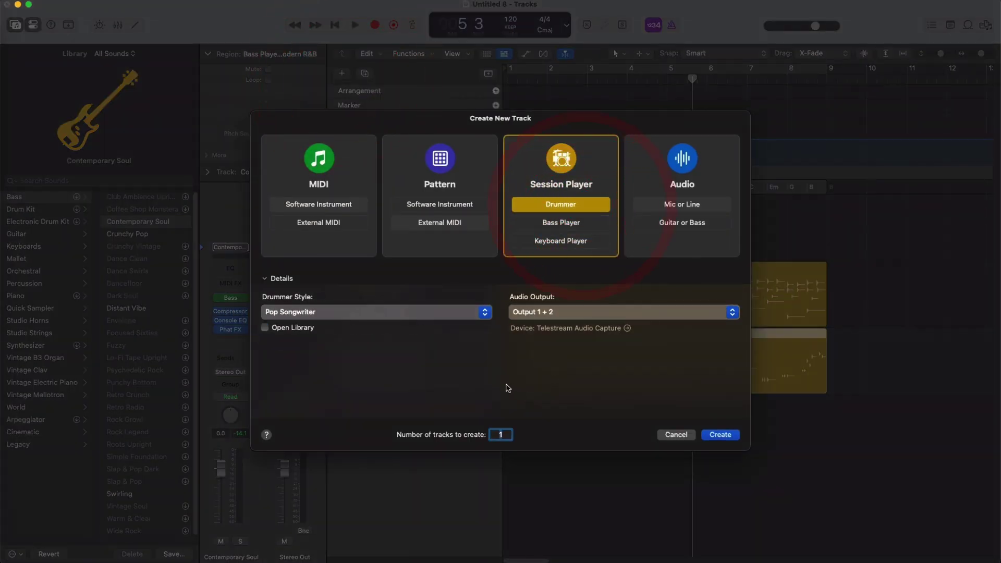
{"action": "left_click", "coordinate": [471, 312]}
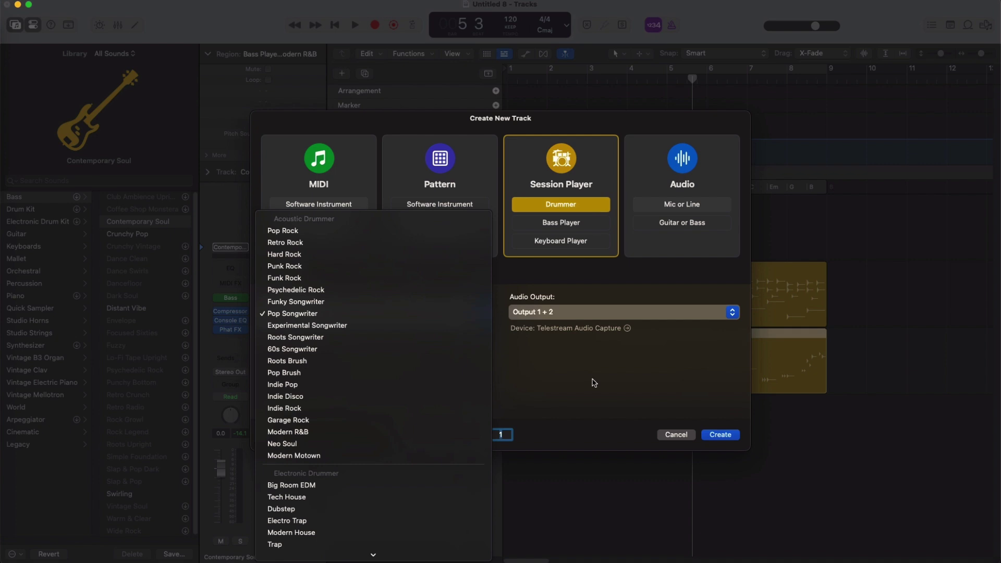
{"action": "left_click", "coordinate": [624, 388]}
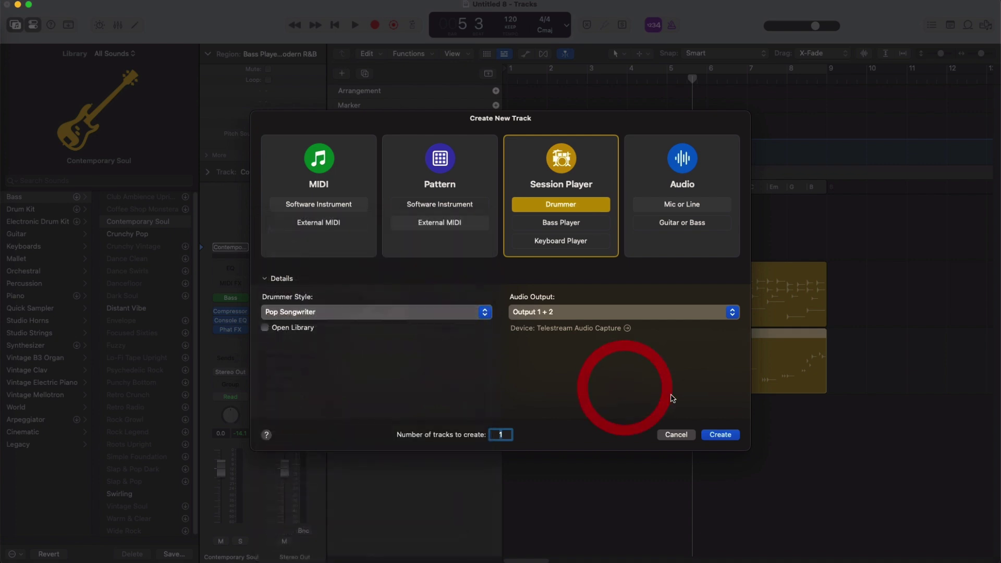
{"action": "left_click", "coordinate": [736, 436]}
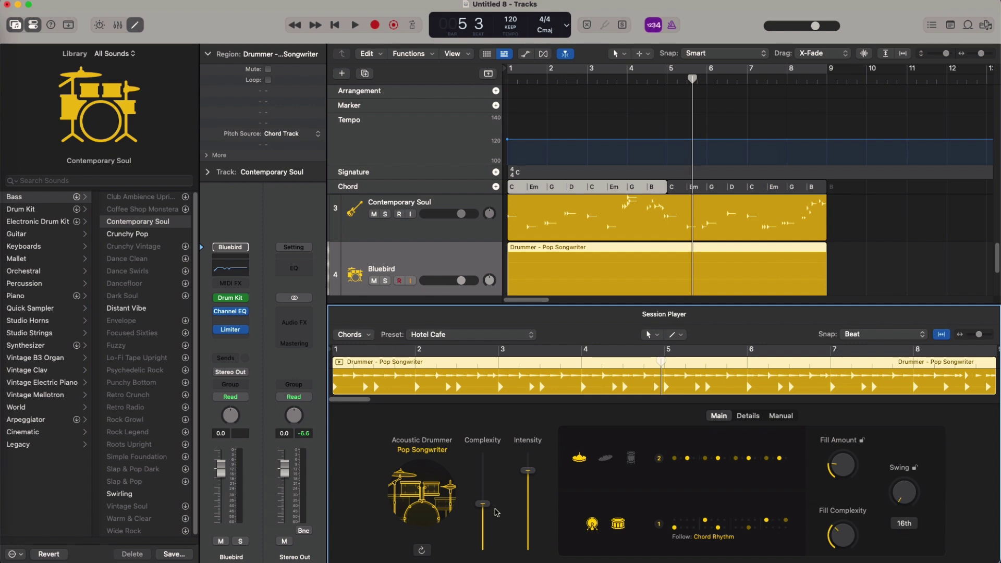
{"action": "key", "text": "e"}
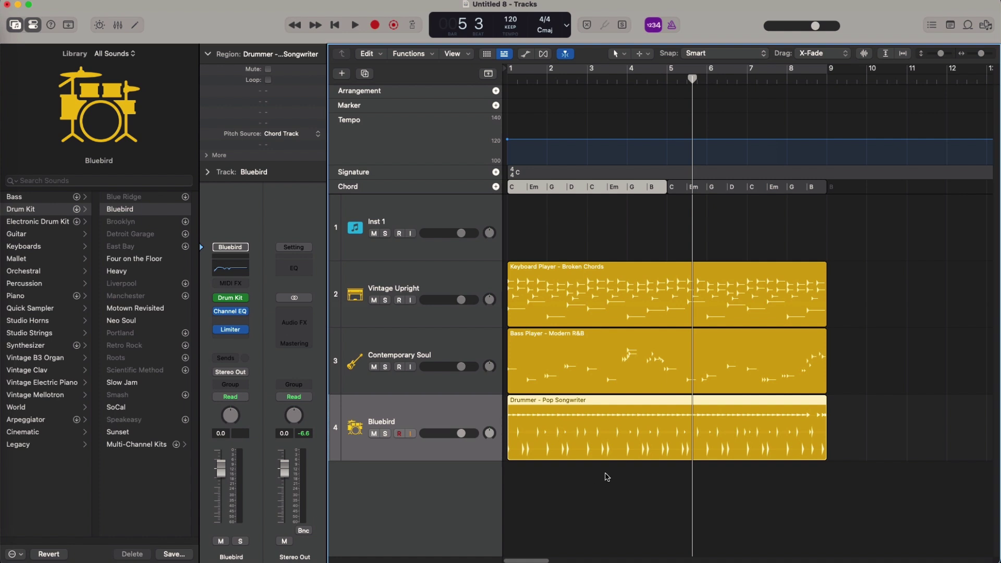
- Play the keyboard, bass and drum tracks together from bar 1 and stop at the start of bar 5
{"action": "key", "text": "Return"}
{"action": "key", "text": "space"}
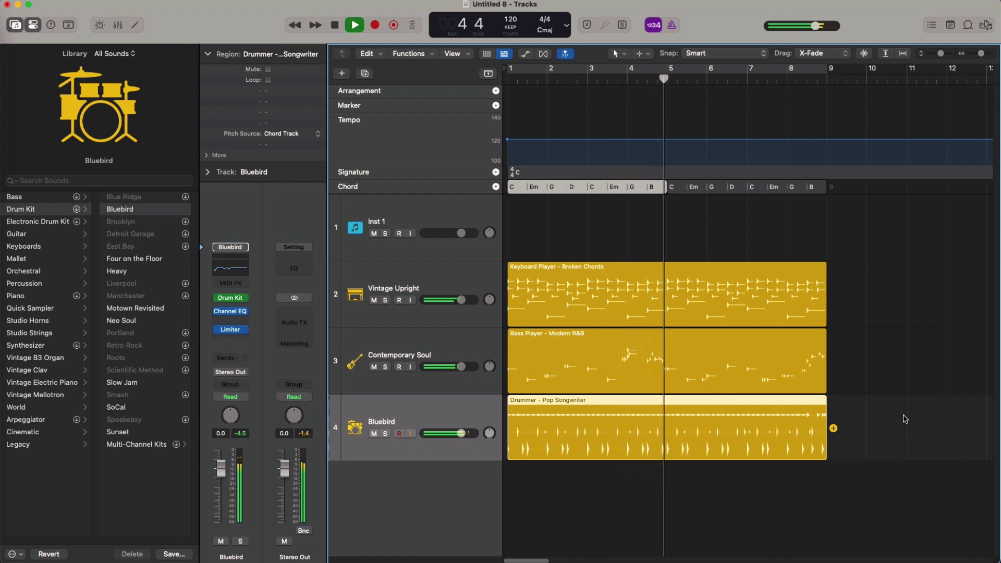
{"action": "key", "text": "space"}
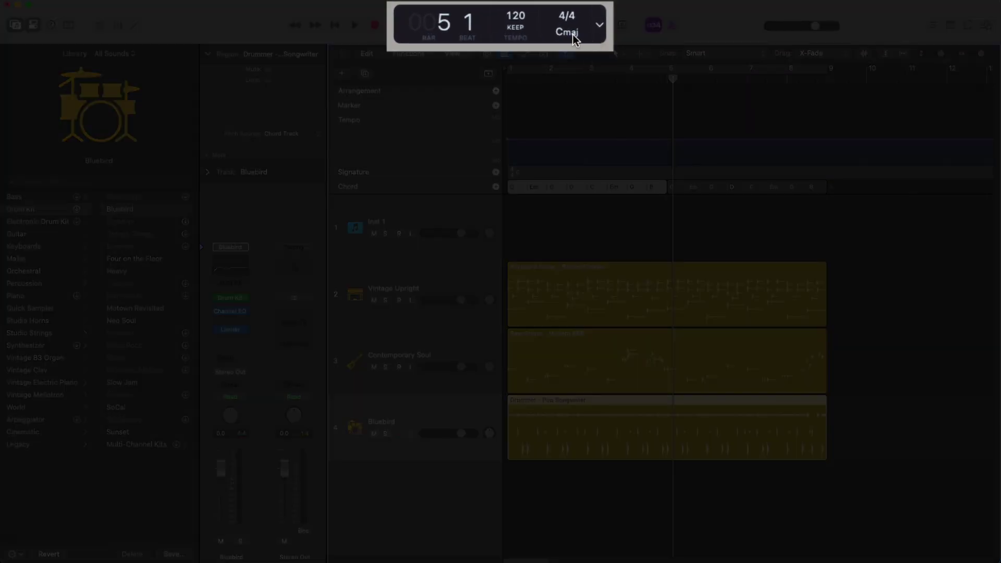
- Change the project key signature to E♭ Major and transpose the Chord track and Session Player regions to follow it
{"action": "left_click", "coordinate": [571, 34]}
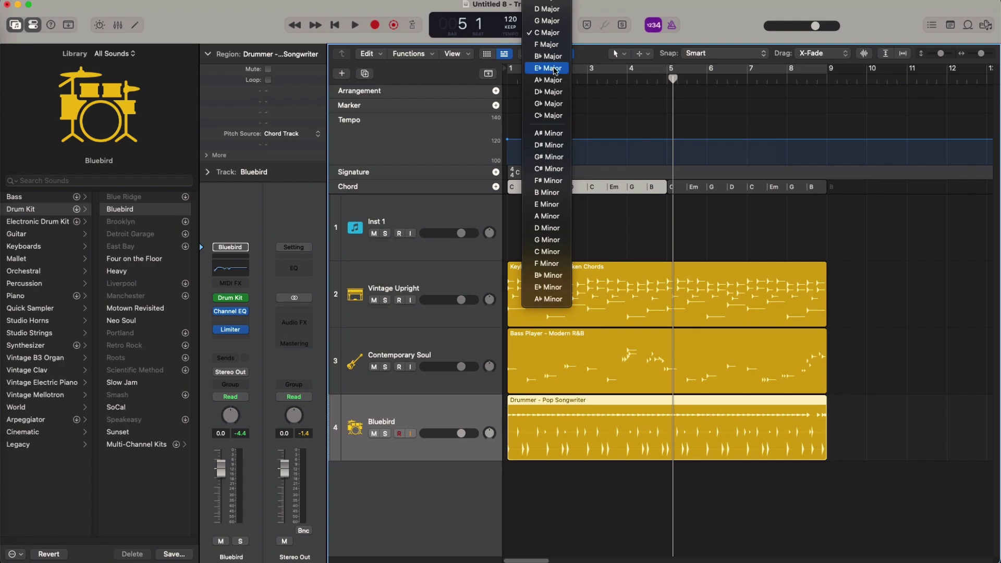
{"action": "left_click", "coordinate": [555, 68]}
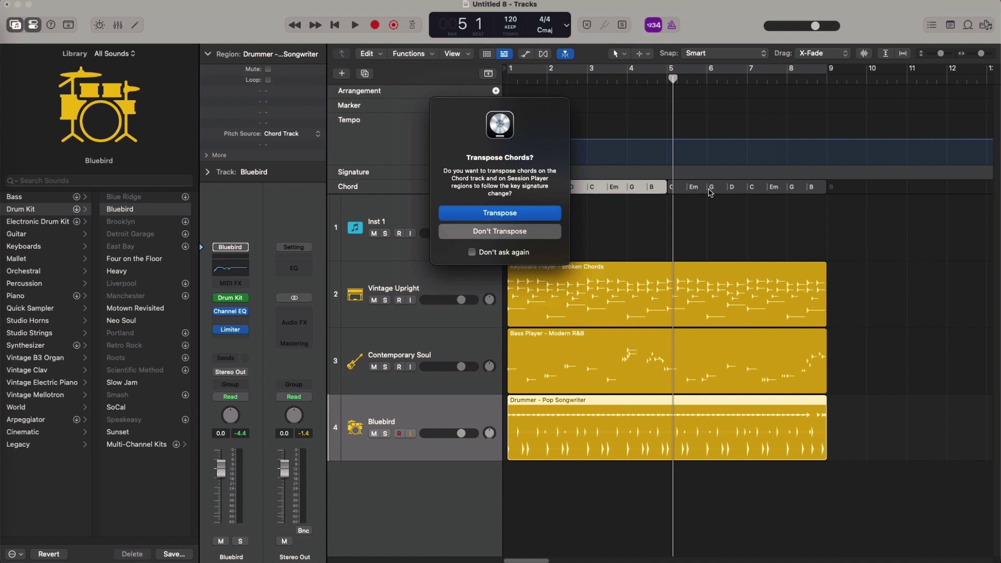
{"action": "left_click", "coordinate": [517, 216]}
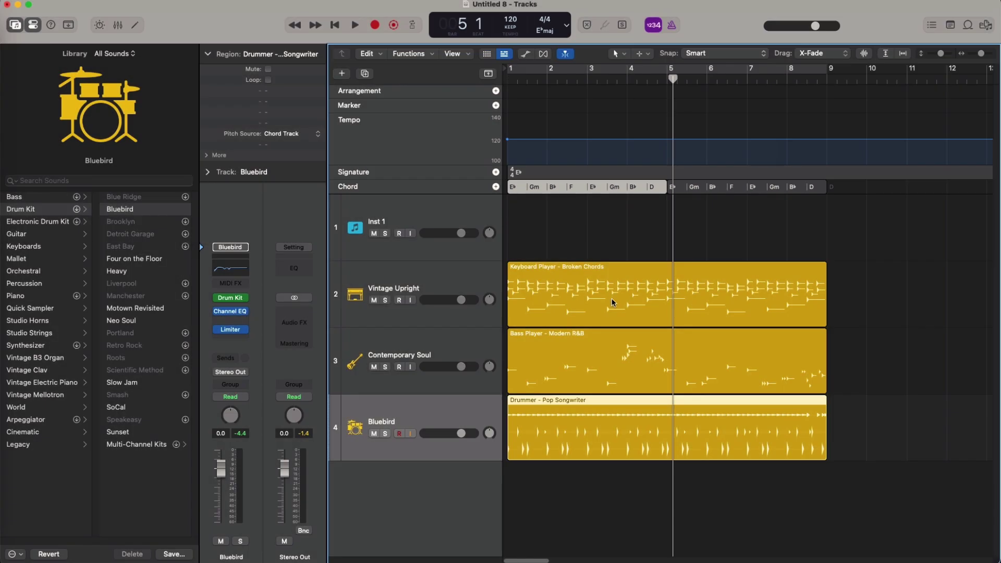
- Play the transposed keyboard, bass and drum regions from bar 1 and stop in bar 5
{"action": "left_click", "coordinate": [612, 299]}
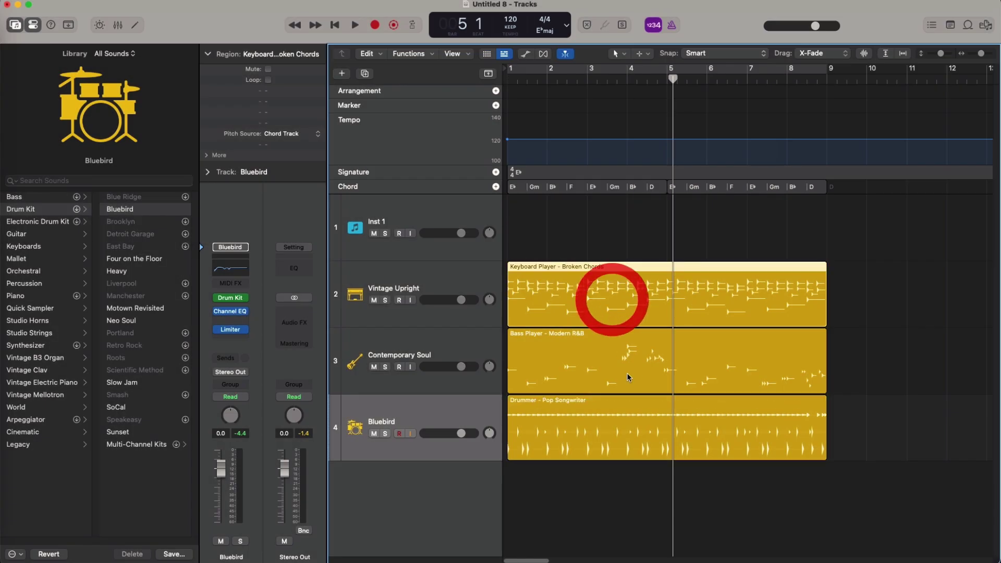
{"action": "left_click", "coordinate": [627, 377]}
{"action": "left_click", "coordinate": [694, 413]}
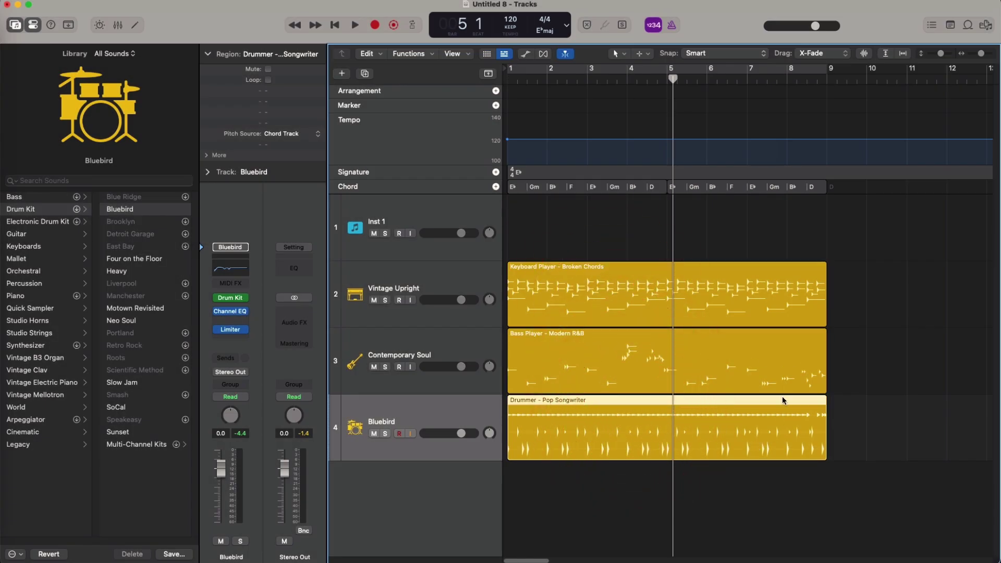
{"action": "key", "text": "Return"}
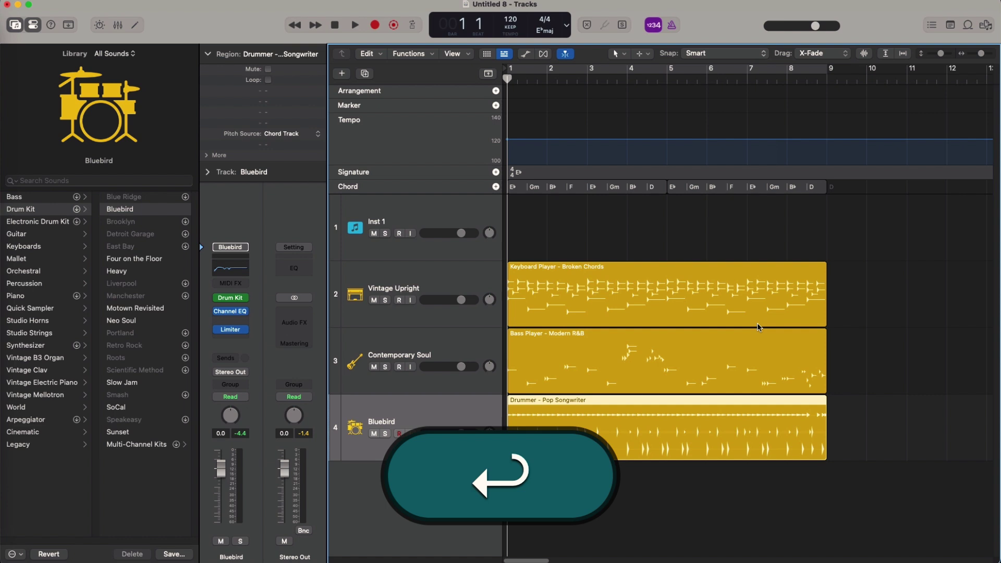
{"action": "key", "text": "space"}
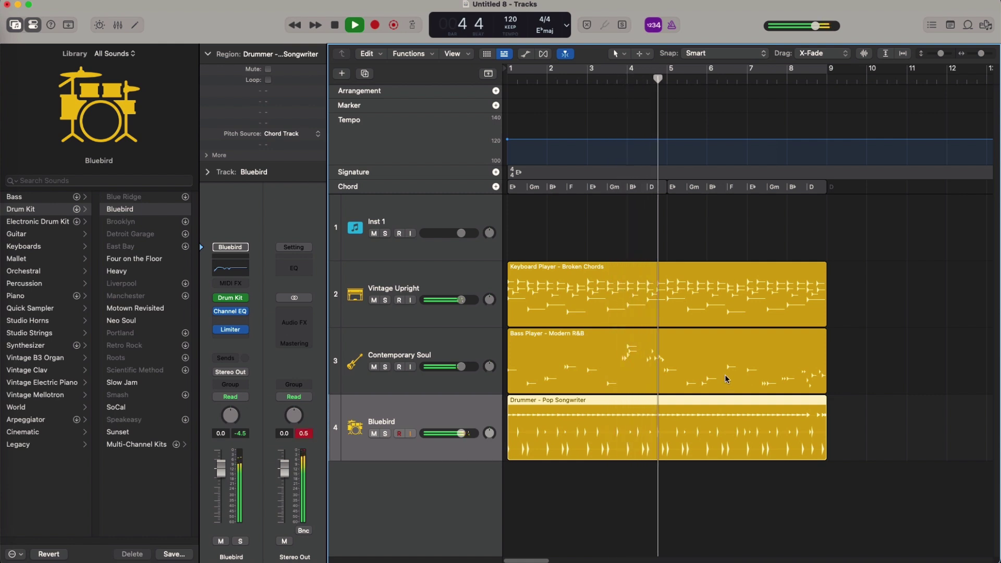
{"action": "key", "text": "space"}
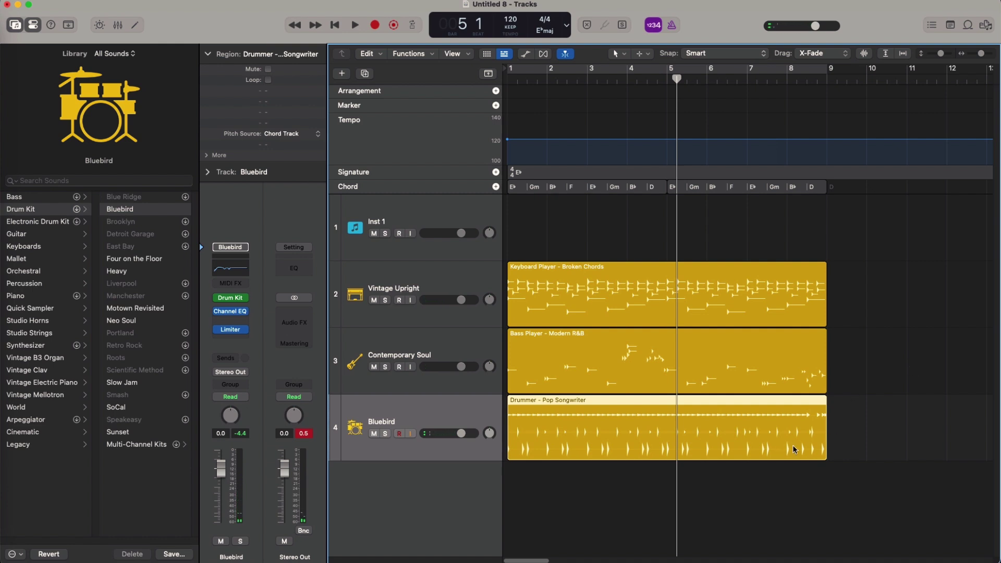
- Convert the Keyboard Player - Broken Chords region to a MIDI region
{"action": "left_click", "coordinate": [592, 312]}
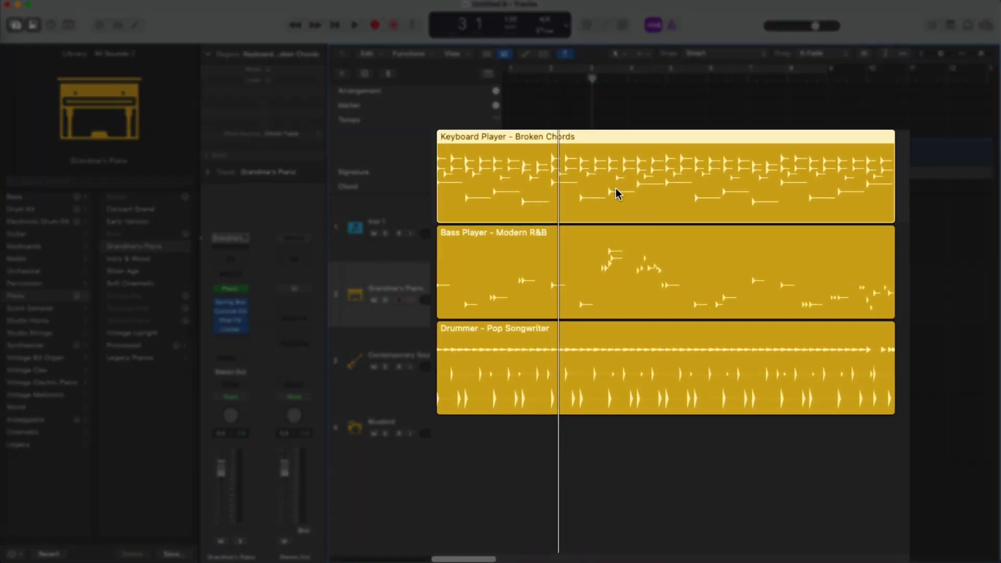
{"action": "right_click", "coordinate": [632, 302]}
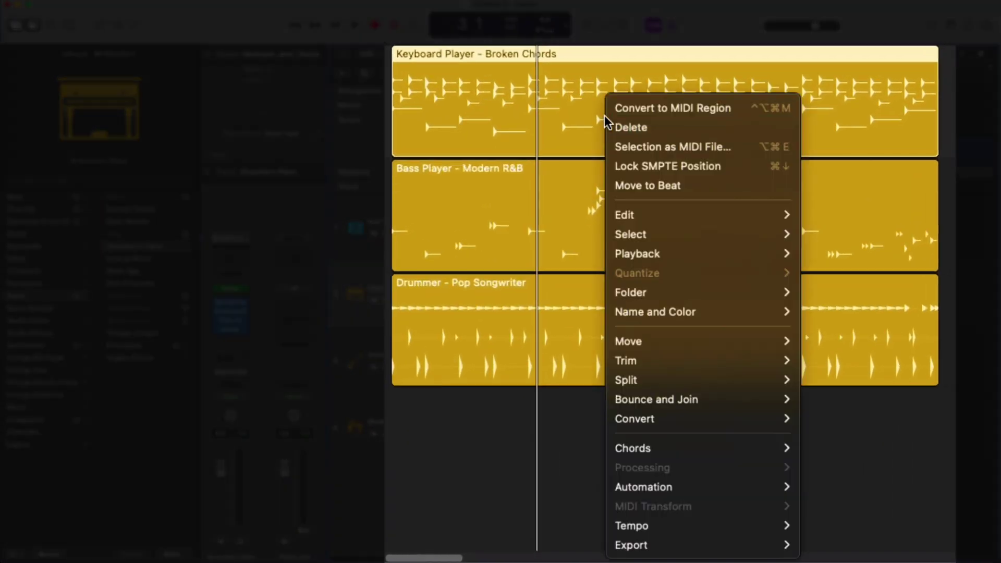
{"action": "left_click", "coordinate": [711, 109]}
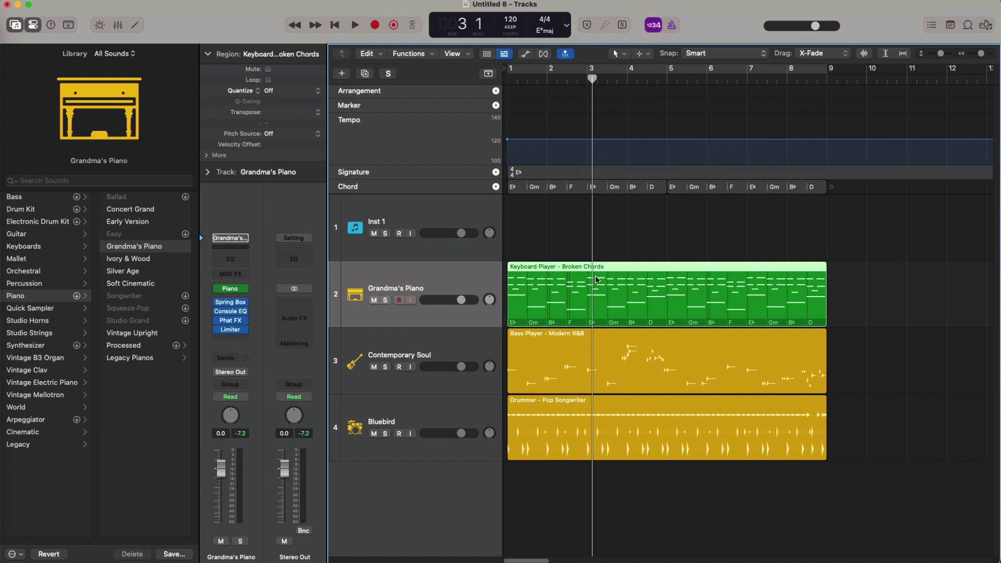
- Open the converted keyboard region in the Piano Roll without global tracks and set the velocity of most notes in bars 1–2 to 1
{"action": "double_click", "coordinate": [652, 312]}
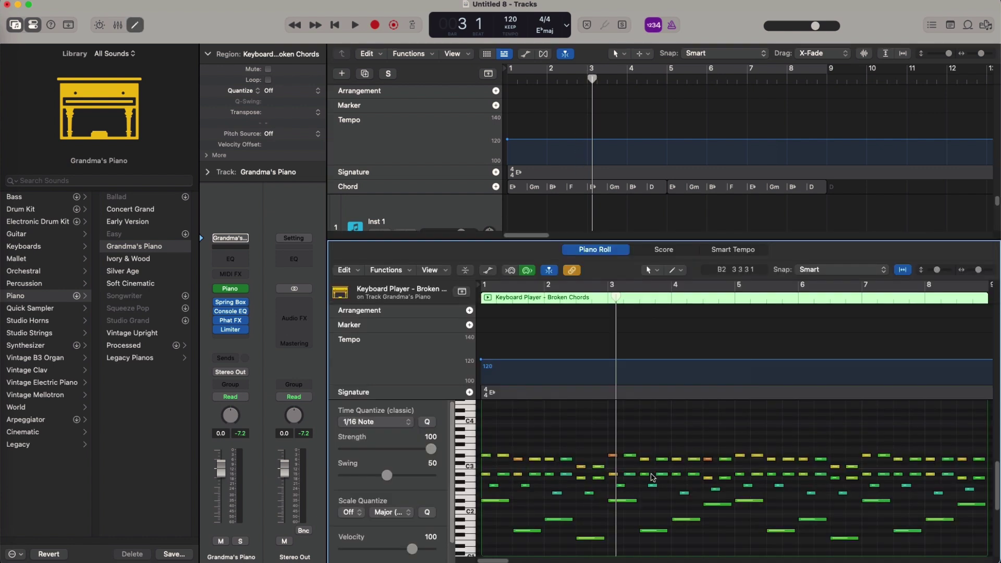
{"action": "key", "text": "g"}
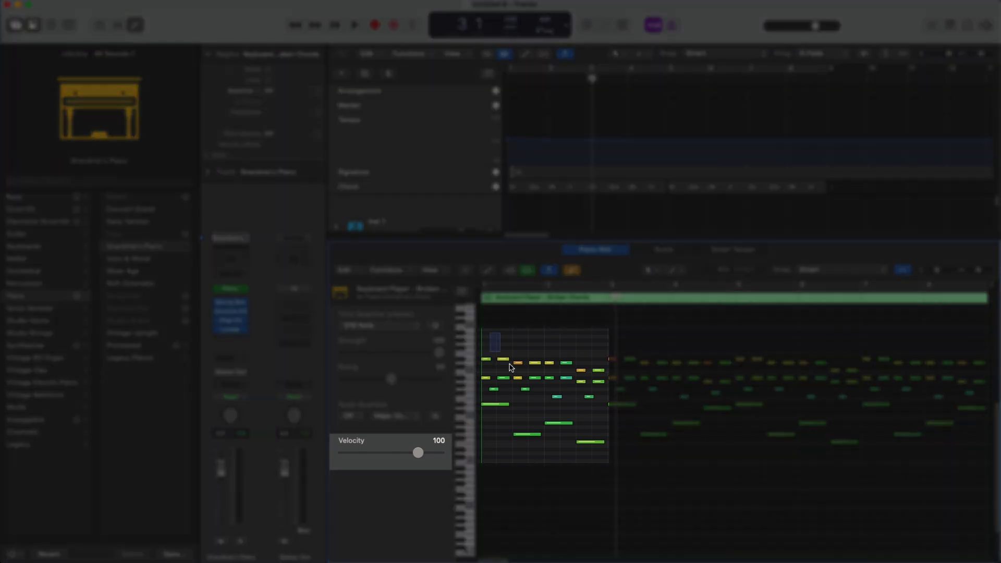
{"action": "left_click_drag", "start_coordinate": [511, 367], "coordinate": [580, 438]}
{"action": "left_click_drag", "start_coordinate": [419, 453], "coordinate": [335, 452]}
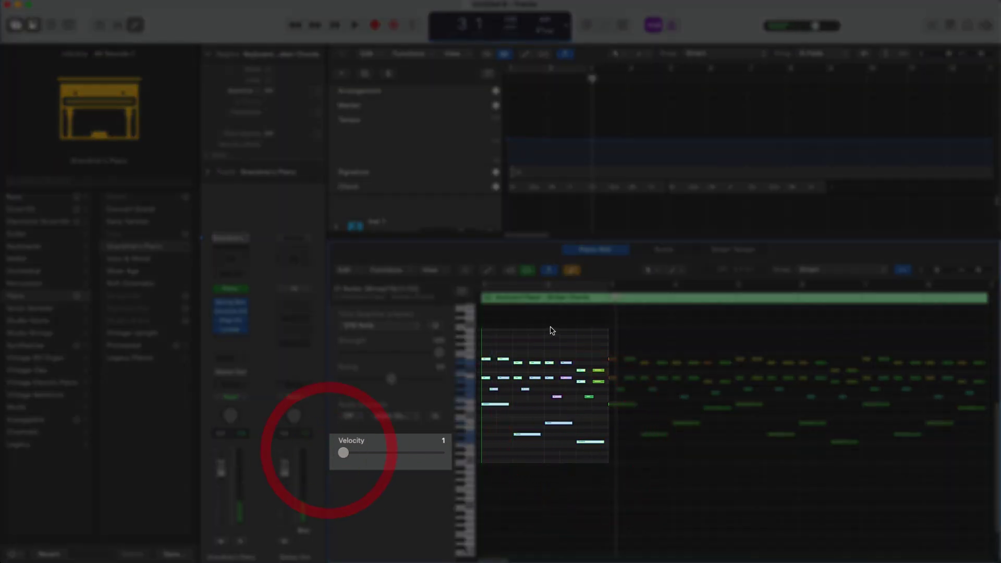
- Play the edited keyboard part from bar 1, stop in bar 3, and close the Piano Roll
{"action": "key", "text": "Return"}
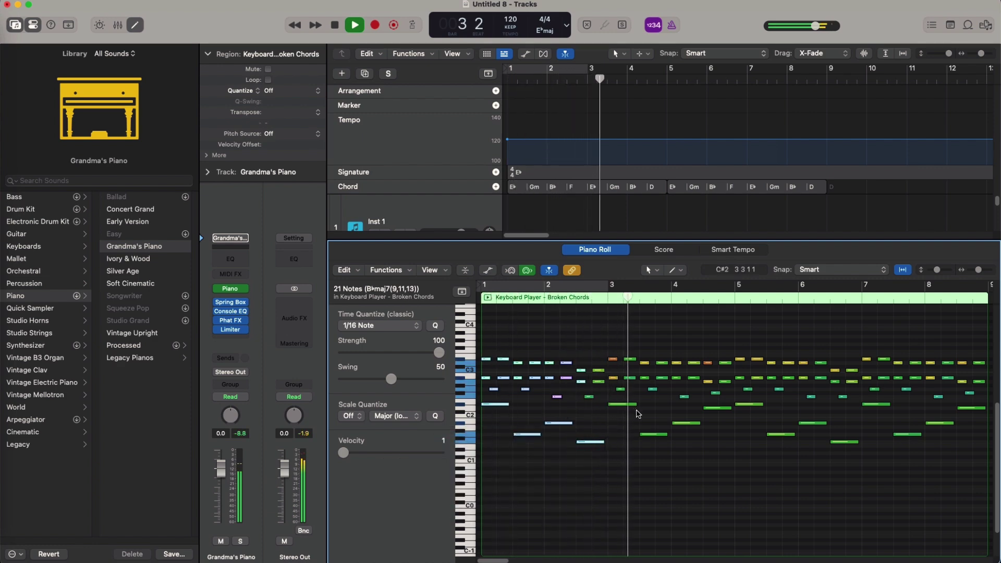
{"action": "key", "text": "space"}
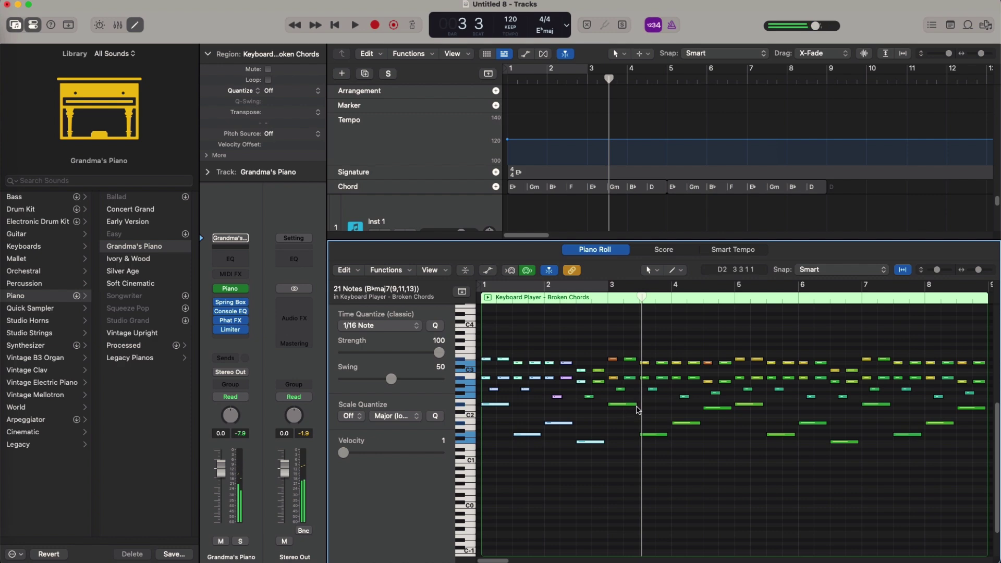
{"action": "left_click", "coordinate": [646, 423], "text": "super"}
{"action": "key", "text": "e"}
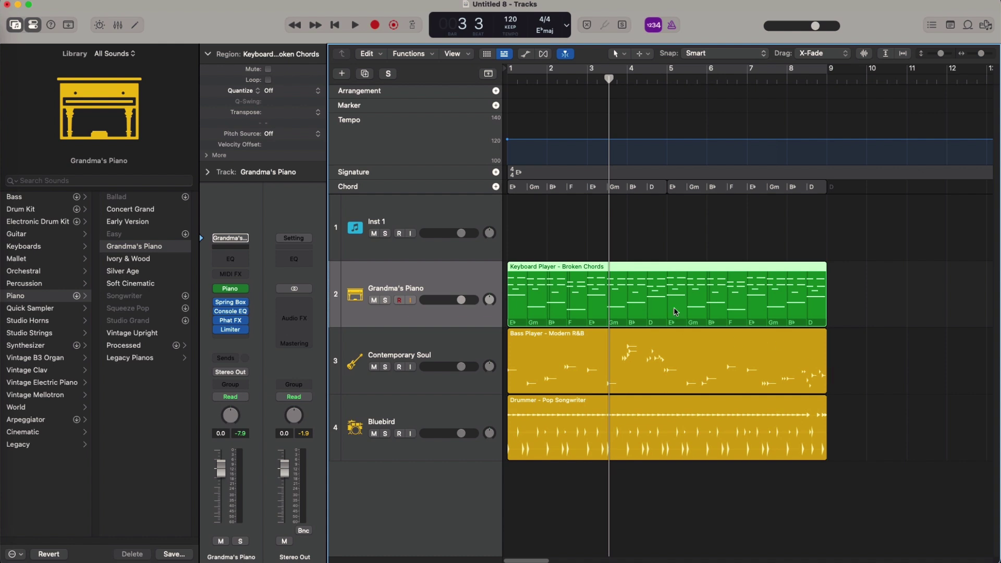
- Select the first four-bar chord group on the Chord track and then the empty Inst 1 track
{"action": "left_click", "coordinate": [636, 186]}
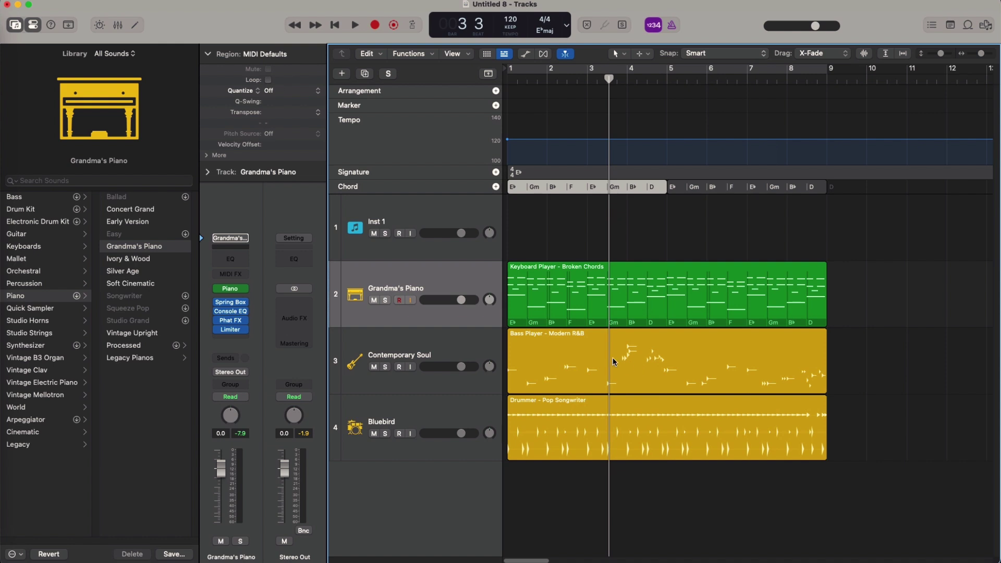
{"action": "left_click", "coordinate": [449, 209]}
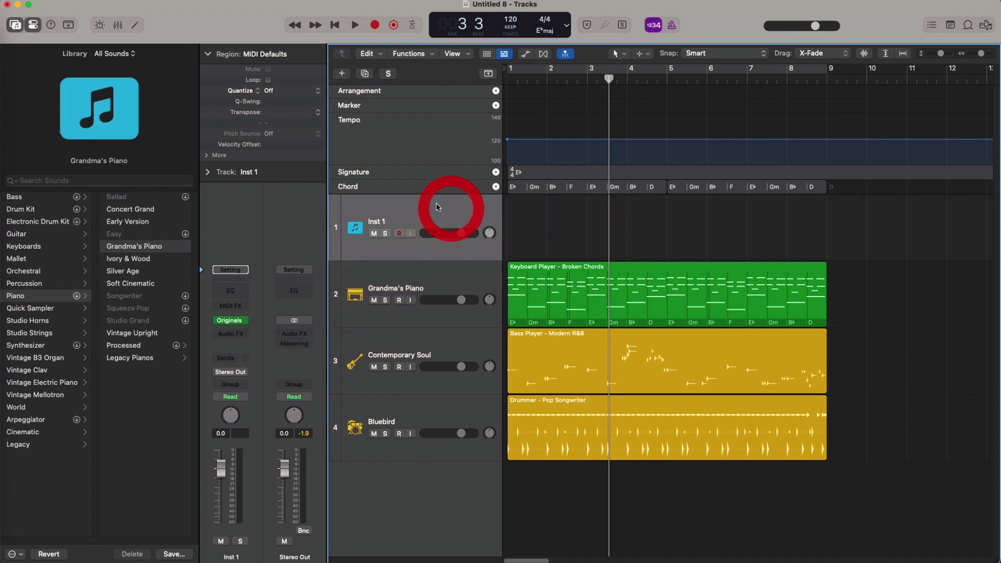